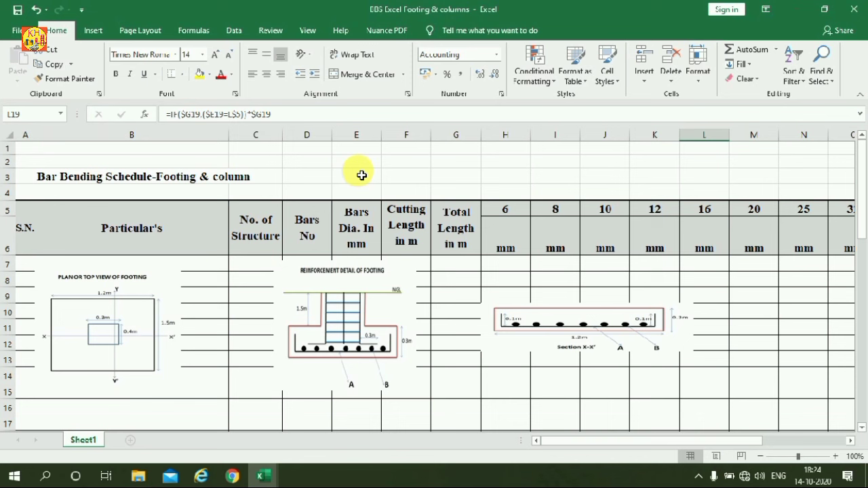
left_click(88, 178)
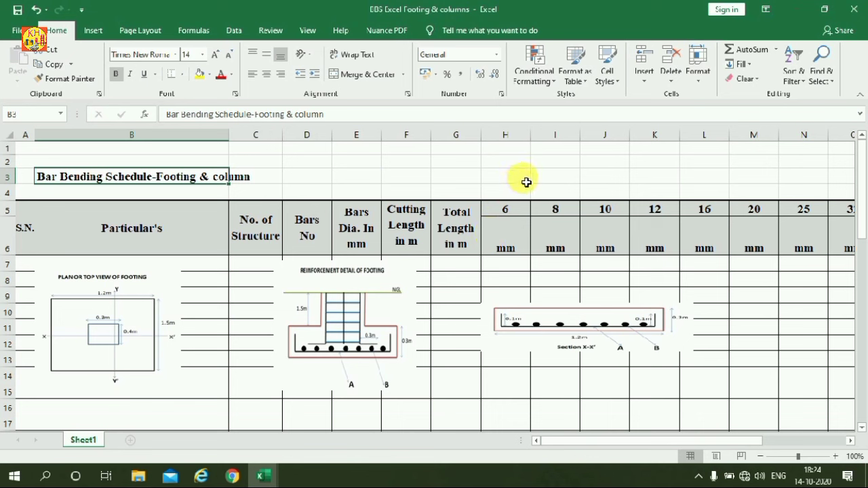
left_click(23, 227)
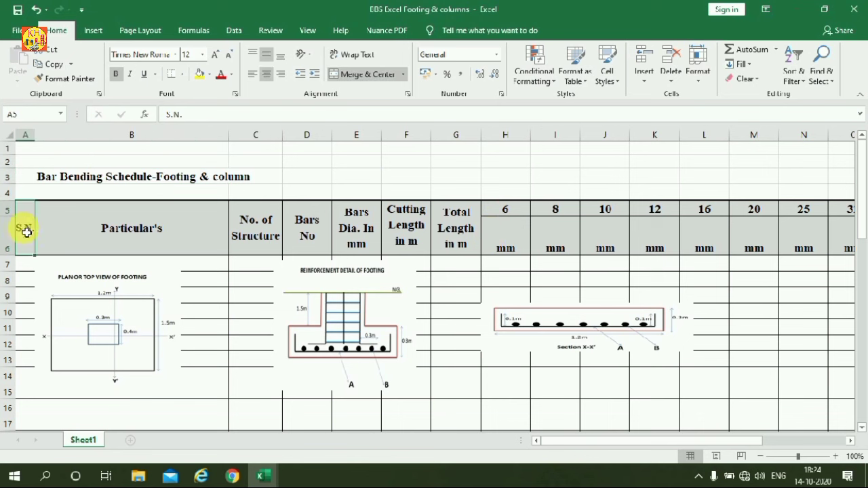
left_click(118, 229)
left_click(260, 234)
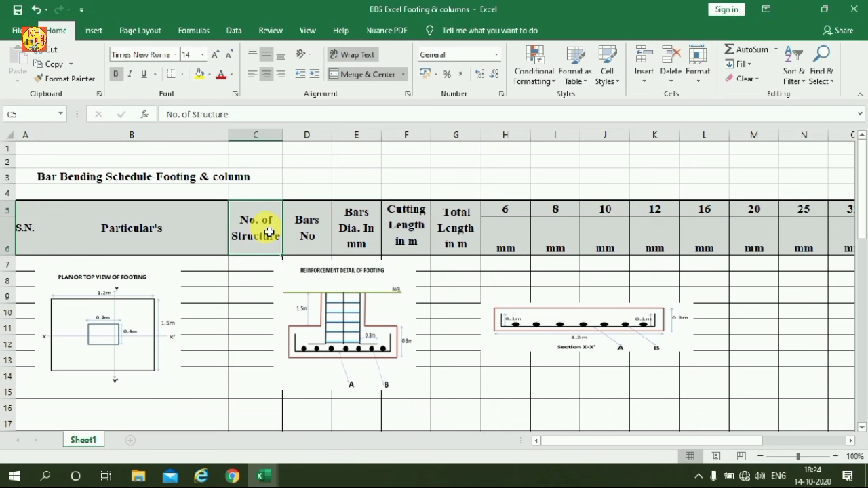
left_click(320, 237)
left_click(358, 236)
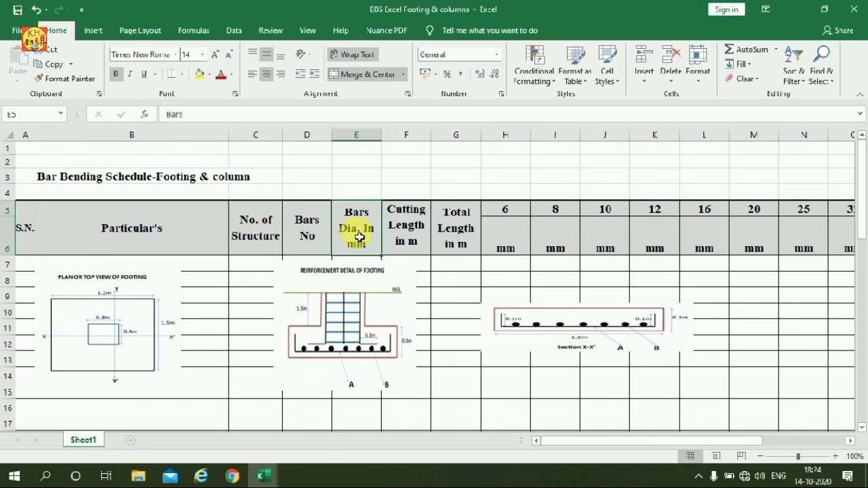
left_click(403, 233)
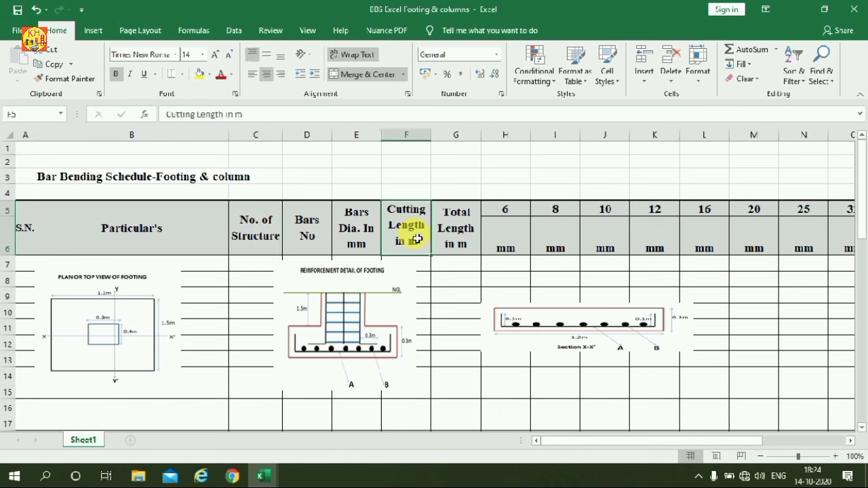
left_click(463, 242)
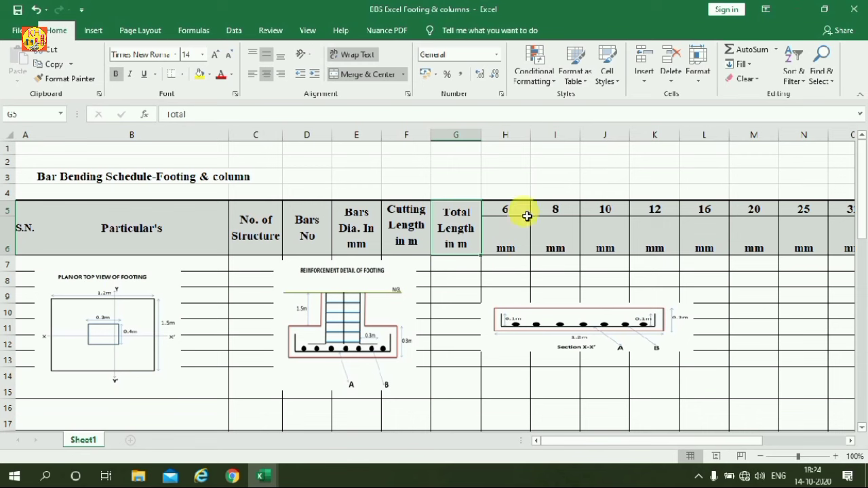
left_click_drag(668, 442, 691, 442)
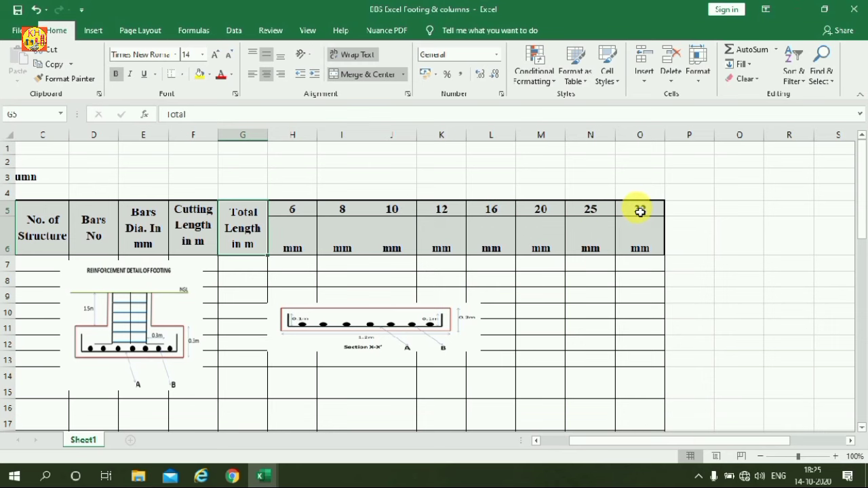
left_click_drag(684, 442, 652, 447)
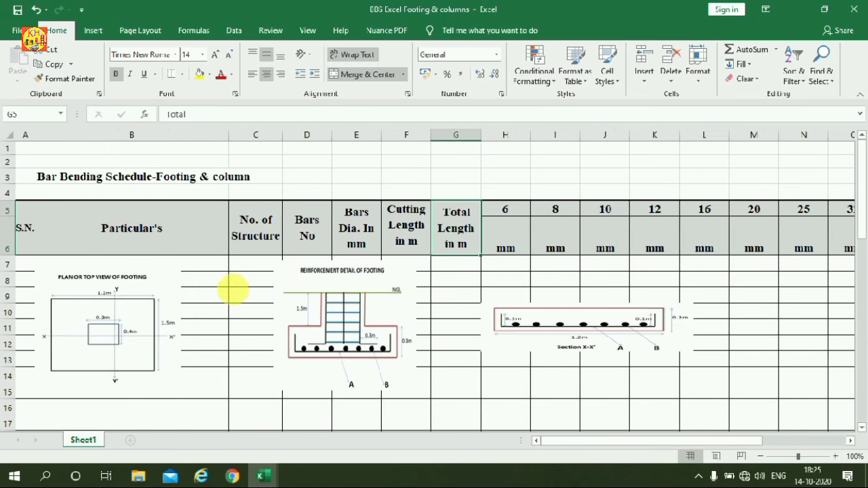
scroll(360, 289, "down", 1)
scroll(360, 288, "down", 2)
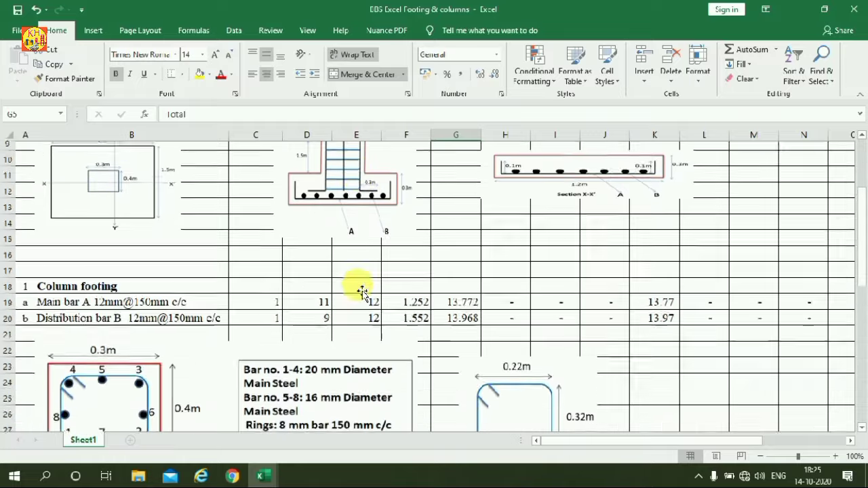
scroll(513, 293, "up", 3)
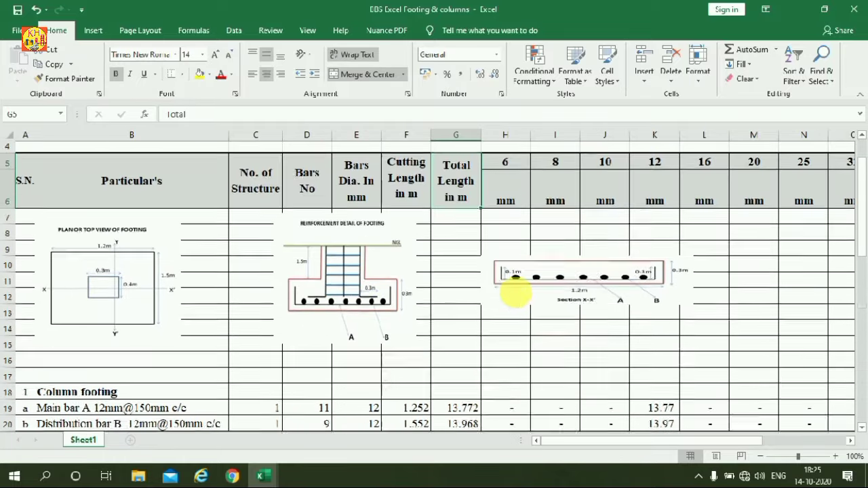
scroll(517, 296, "down", 2)
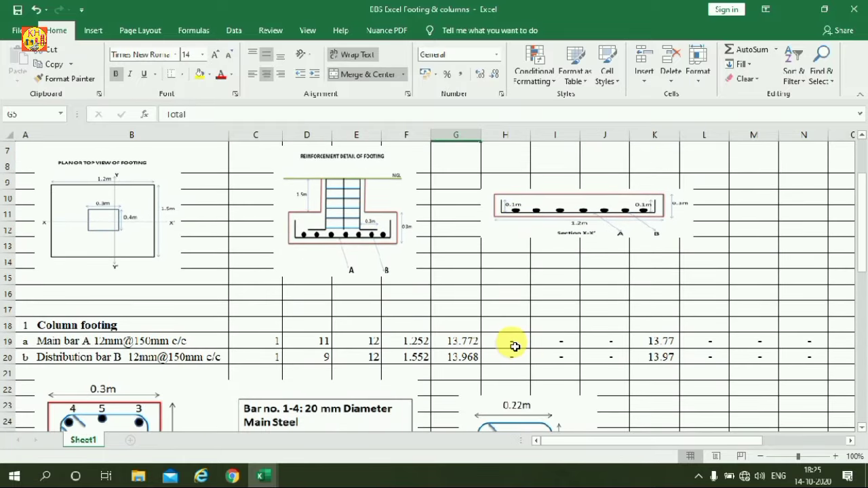
left_click(510, 344)
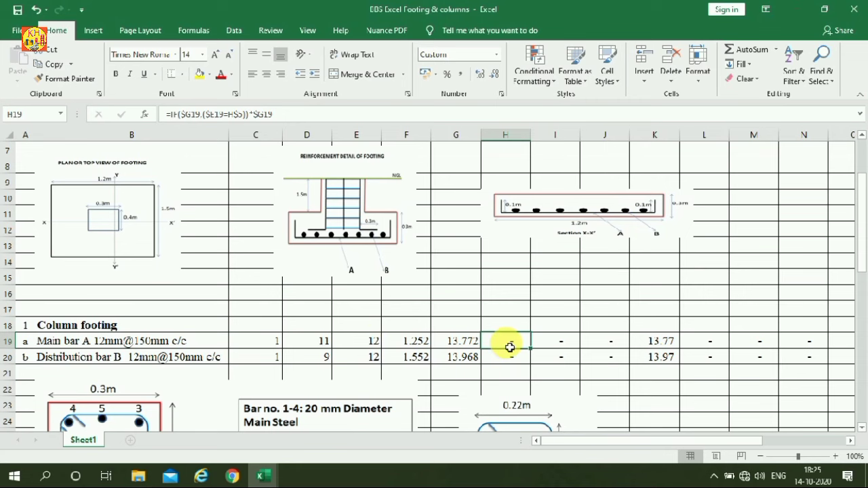
scroll(511, 351, "up", 2)
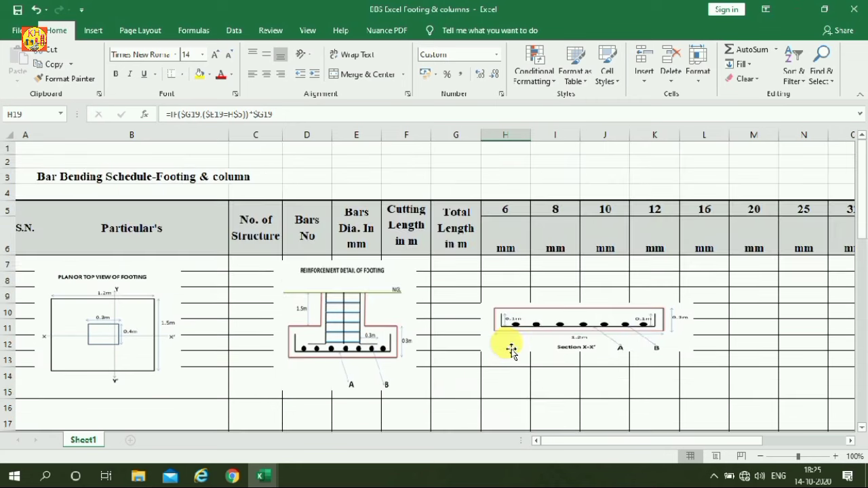
scroll(513, 348, "down", 3)
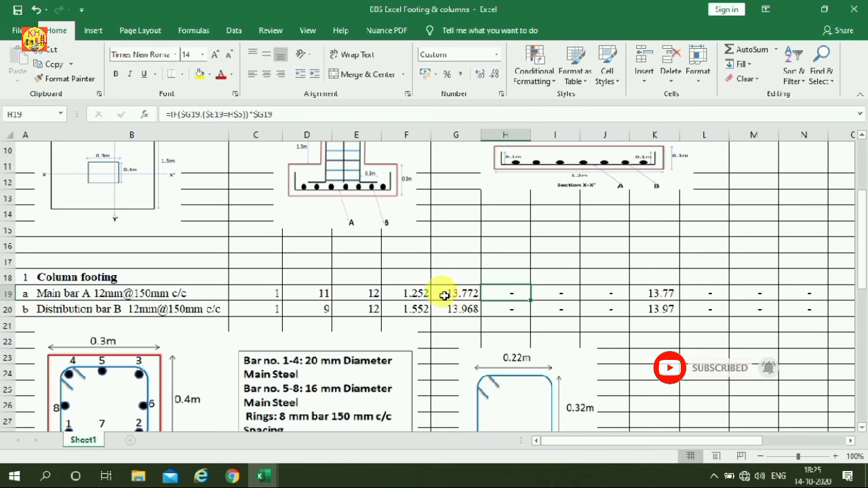
left_click(657, 295)
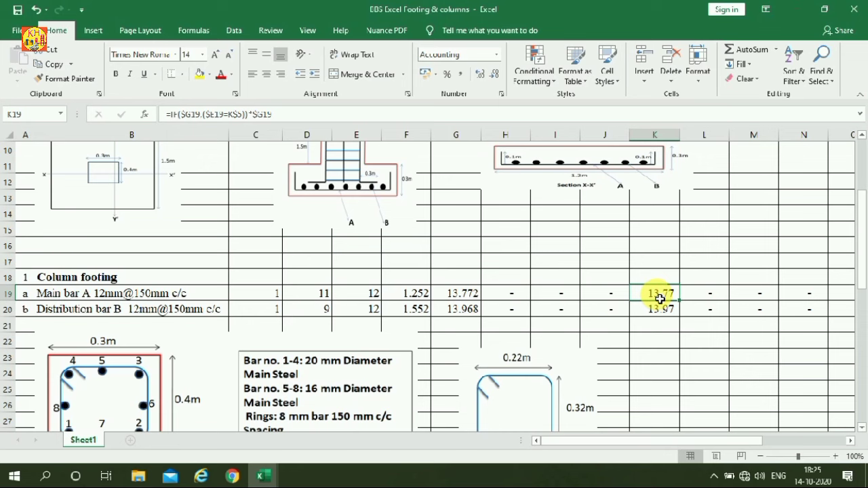
scroll(659, 298, "up", 1)
scroll(659, 298, "up", 2)
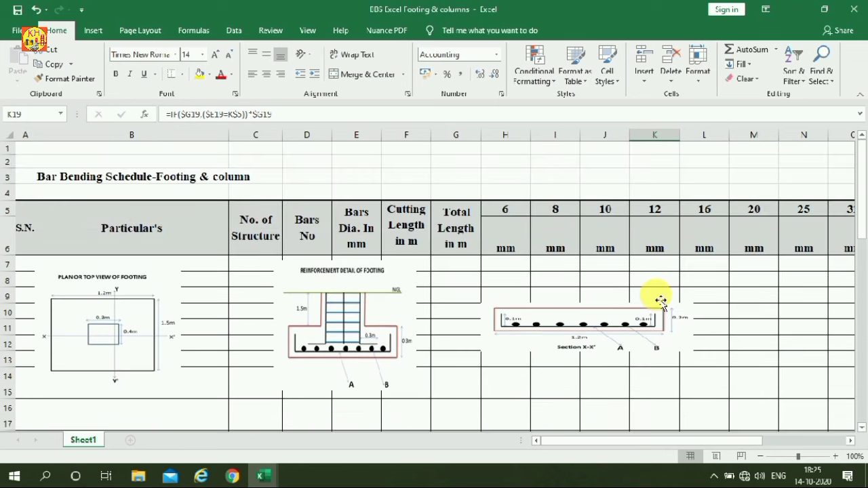
scroll(659, 298, "down", 1)
scroll(658, 302, "down", 1)
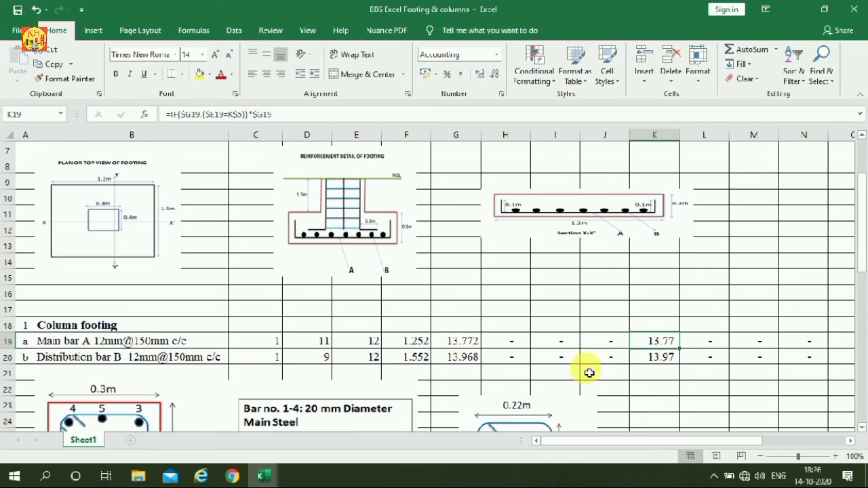
left_click(500, 341)
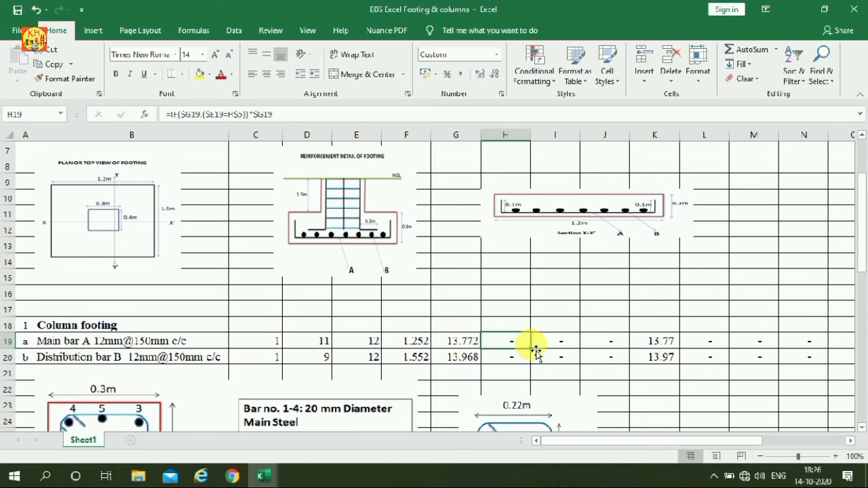
scroll(548, 332, "up", 2)
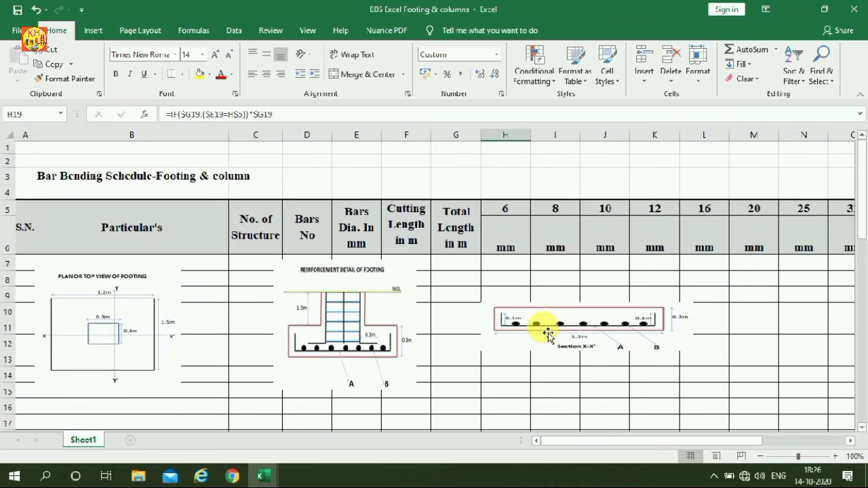
scroll(547, 332, "down", 2)
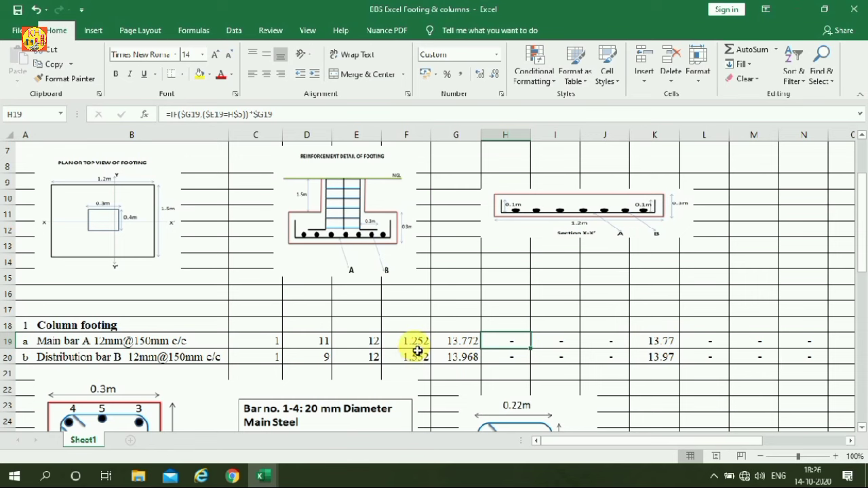
scroll(612, 333, "down", 3)
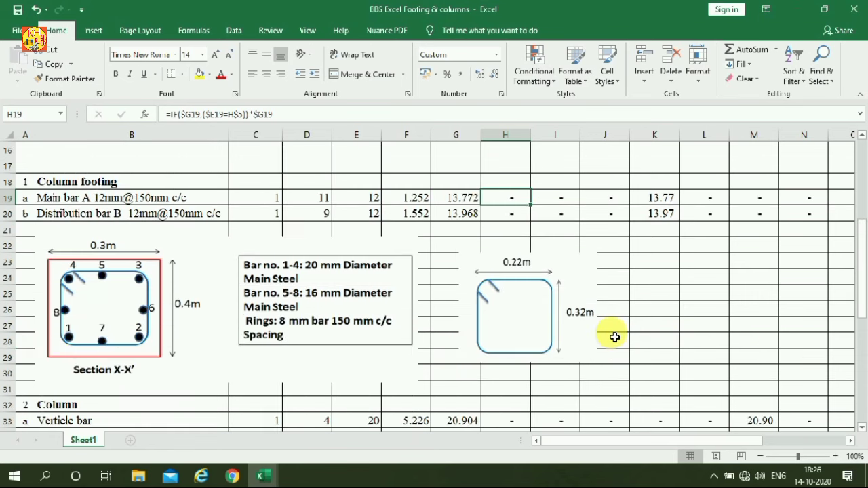
scroll(614, 337, "down", 2)
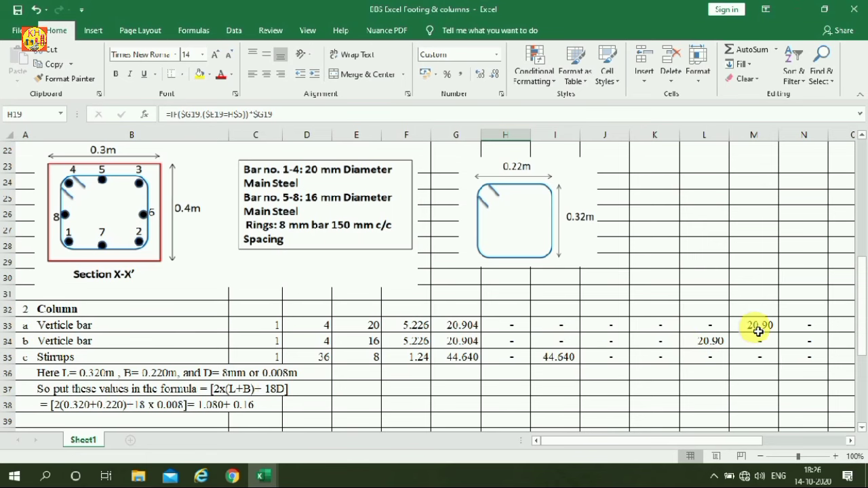
scroll(633, 342, "up", 3)
scroll(633, 342, "up", 4)
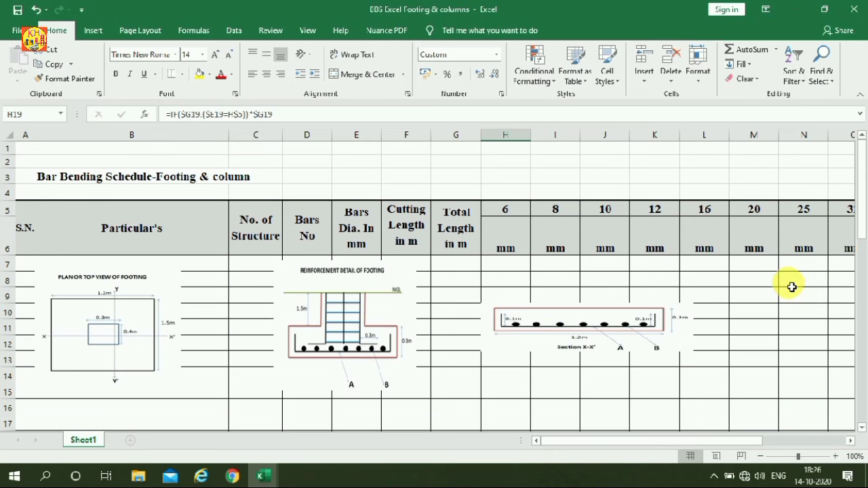
scroll(789, 284, "down", 1)
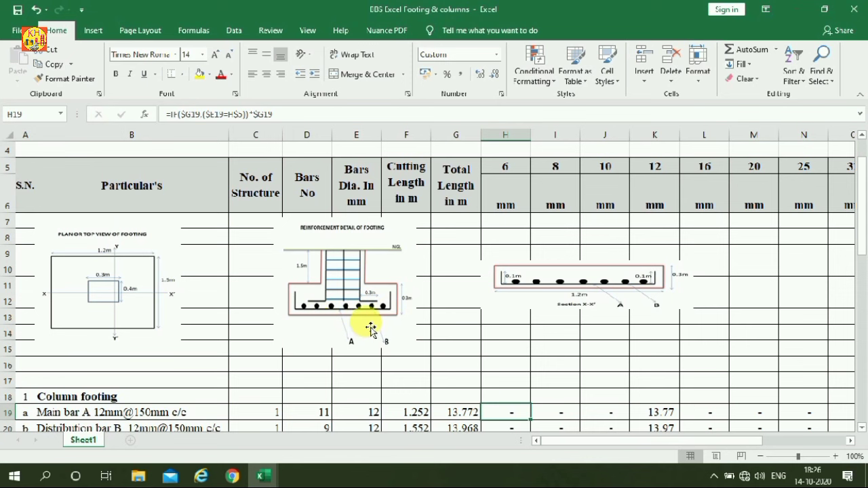
left_click(59, 413)
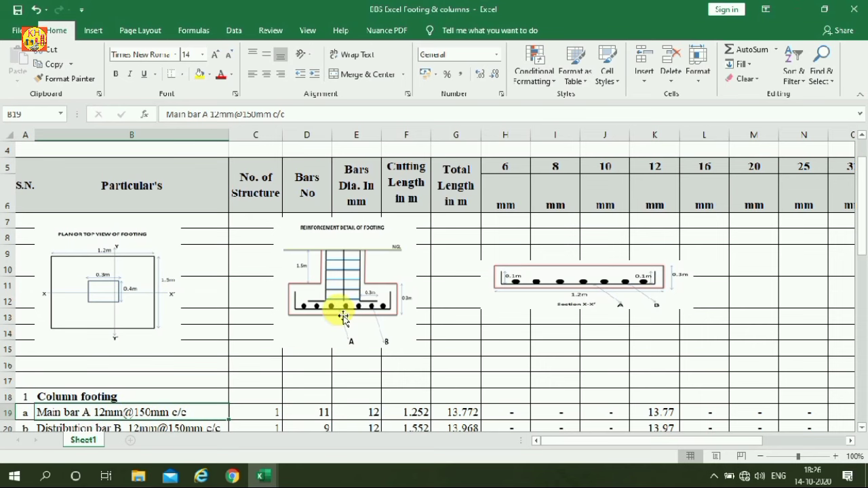
scroll(344, 324, "up", 1)
scroll(344, 324, "down", 1)
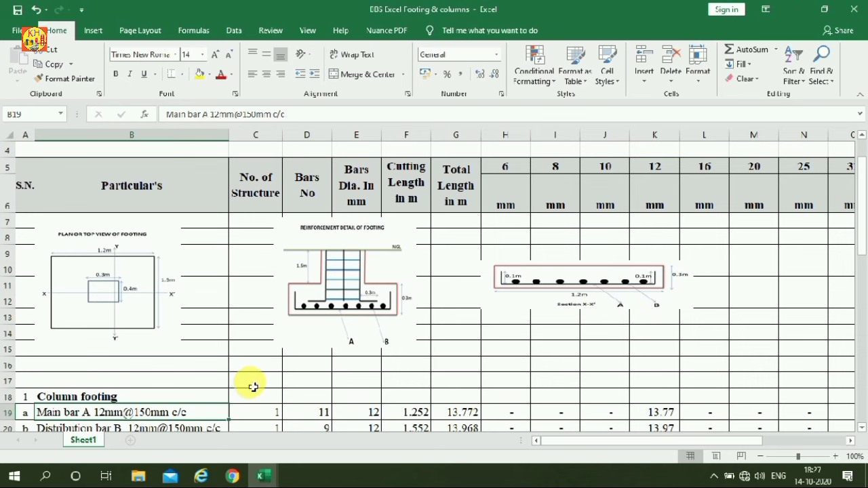
scroll(404, 342, "down", 1)
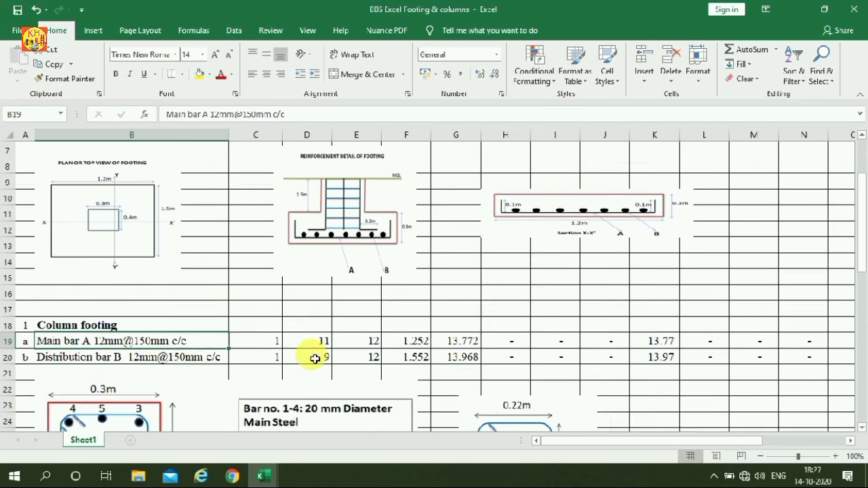
left_click(251, 344)
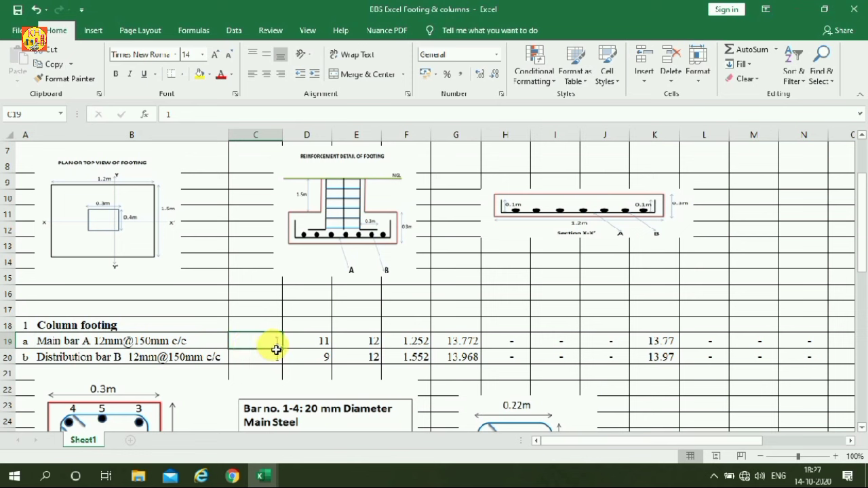
left_click(317, 346)
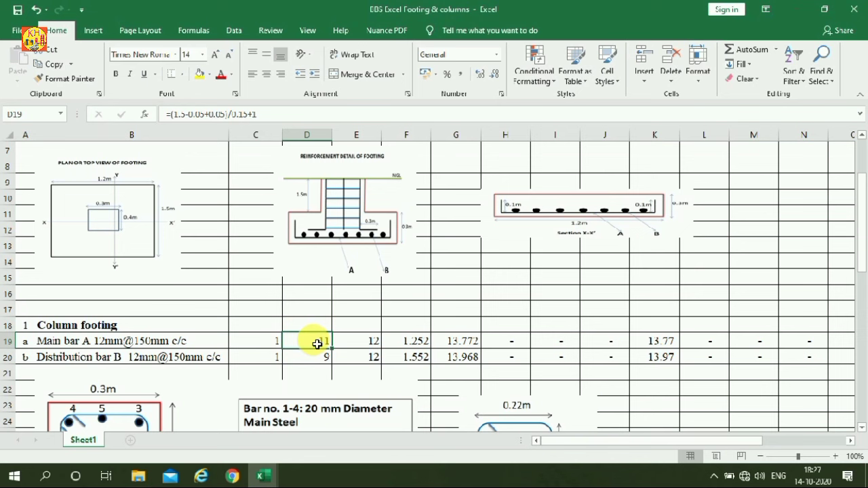
left_click(378, 344)
left_click(415, 345)
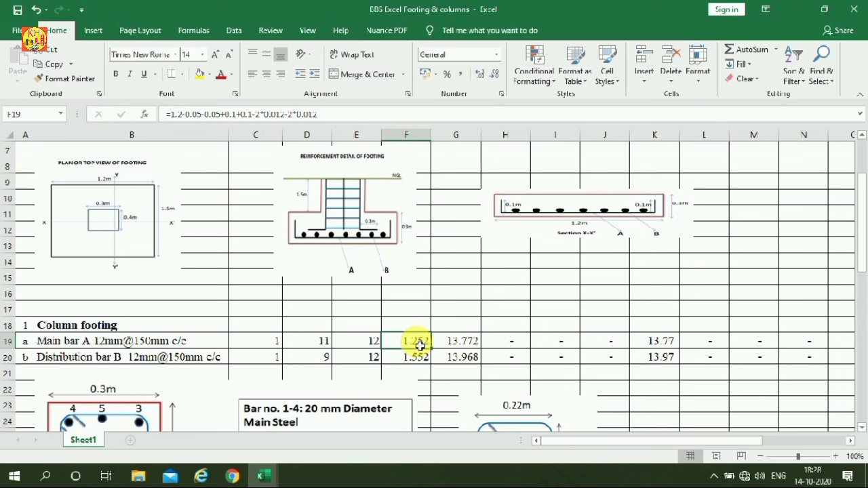
left_click(472, 345)
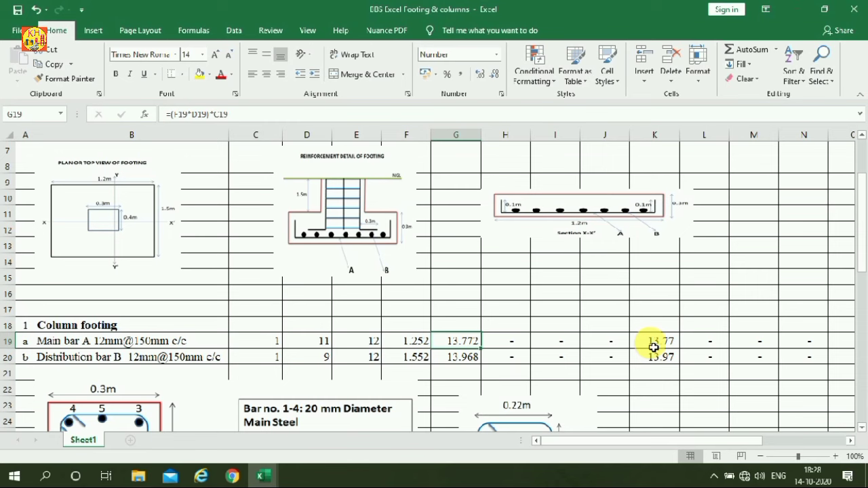
scroll(606, 276, "down", 1)
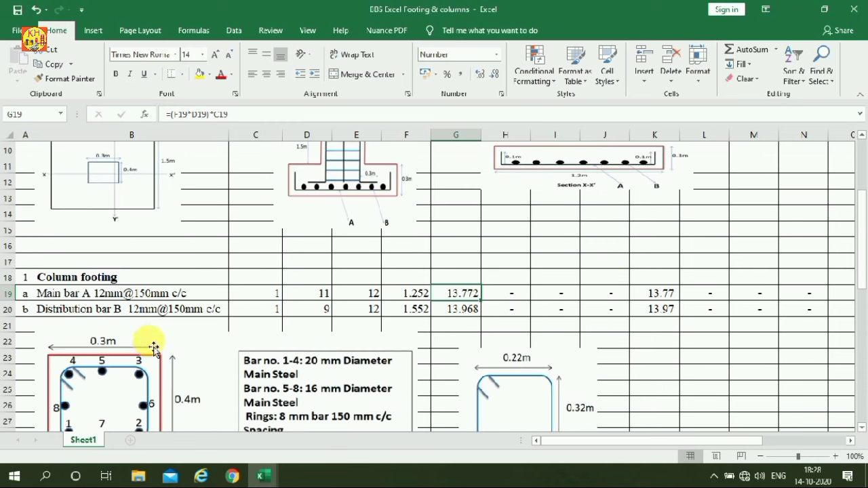
left_click(139, 310)
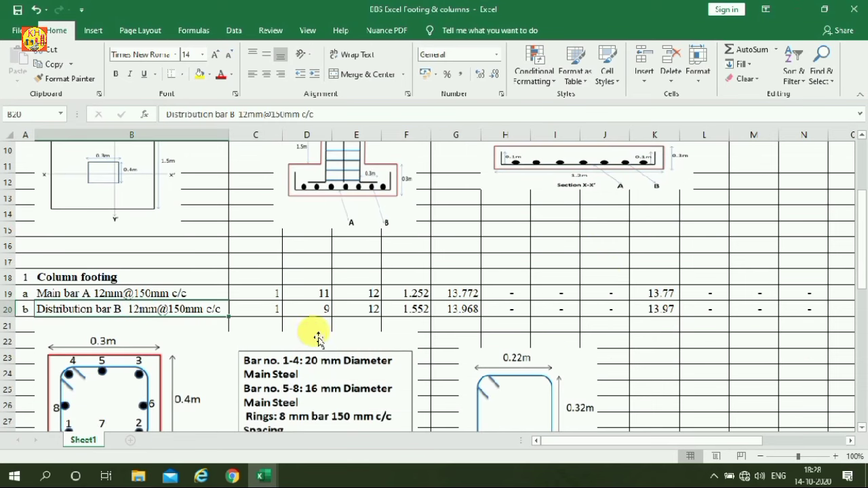
left_click(326, 312)
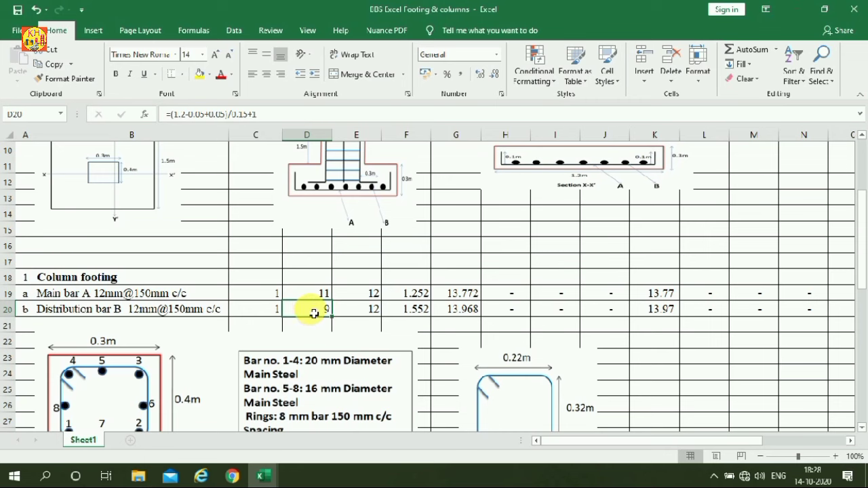
left_click(414, 315)
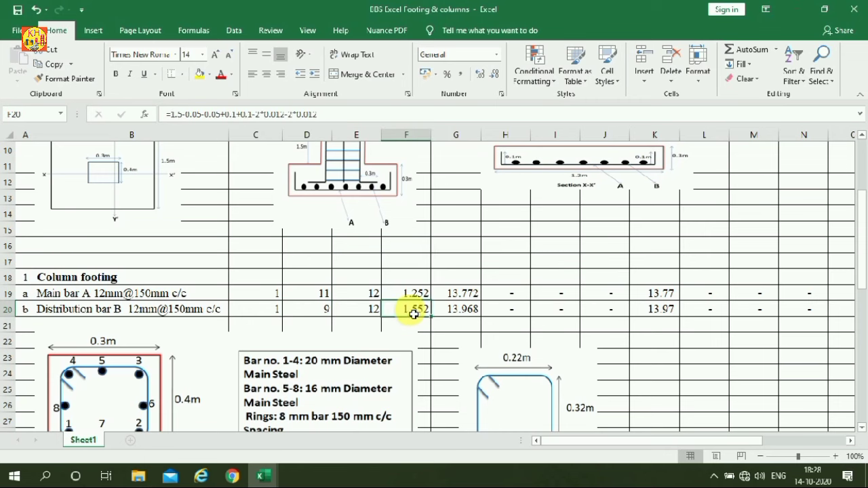
scroll(530, 244, "up", 2)
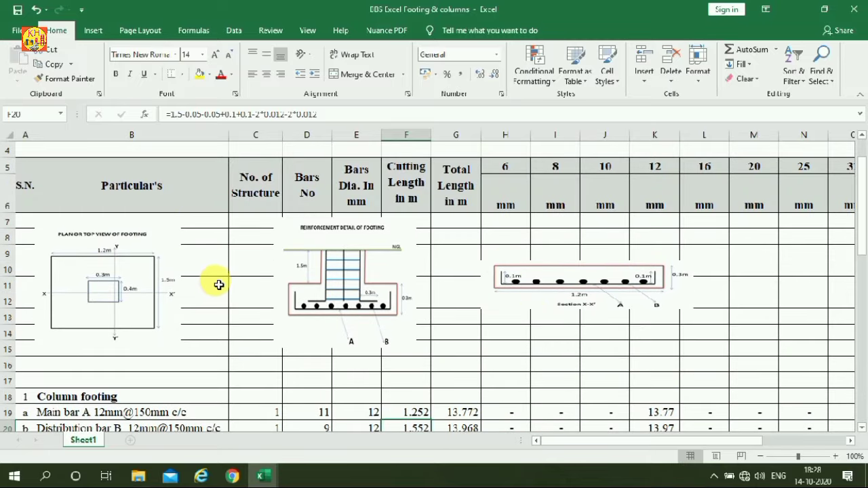
scroll(218, 283, "down", 1)
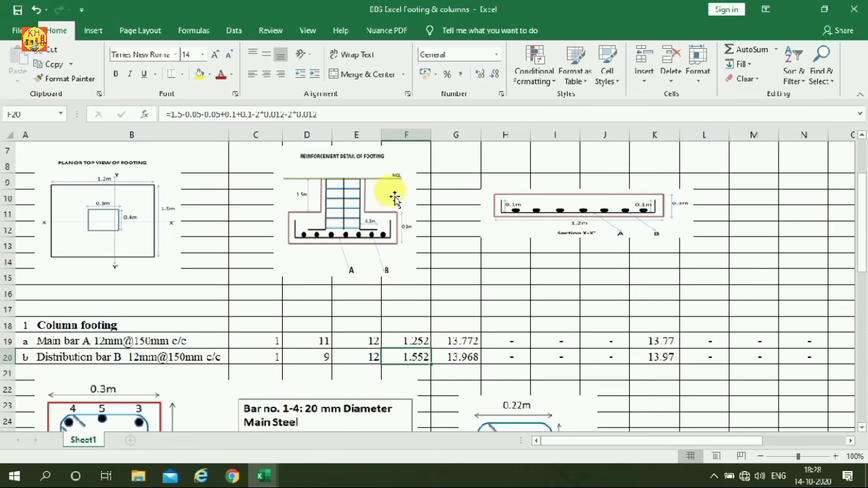
scroll(407, 207, "down", 1)
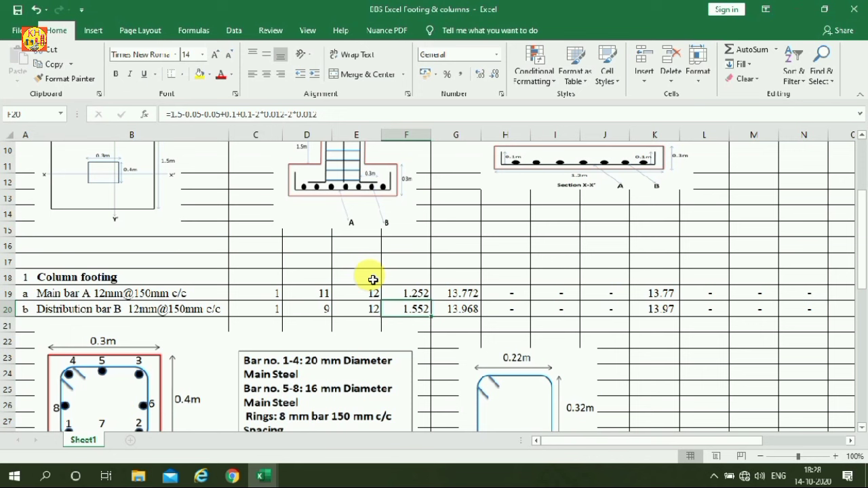
left_click(656, 310)
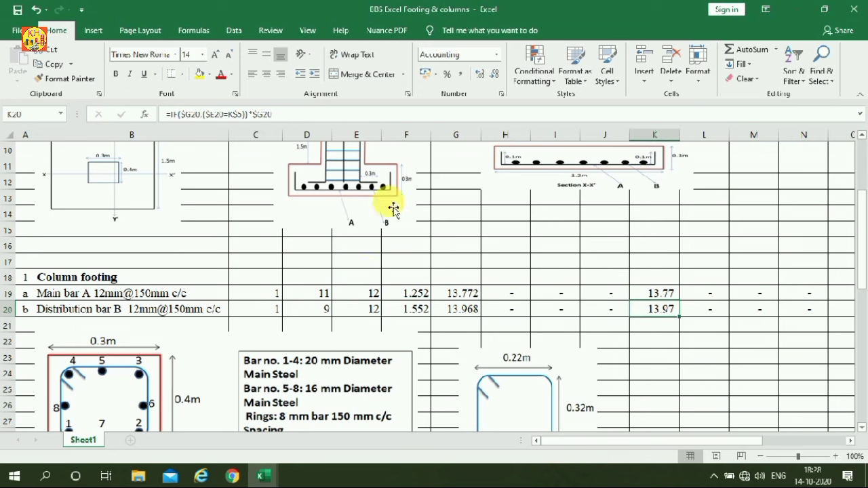
scroll(411, 242, "down", 1)
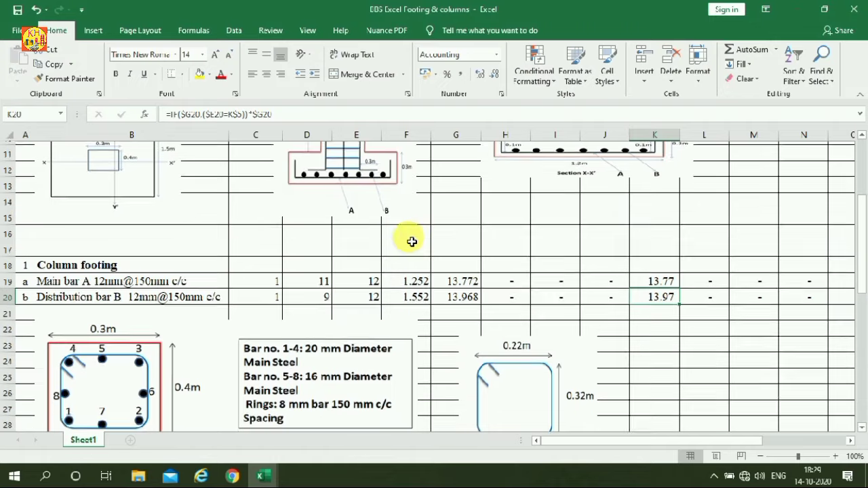
scroll(412, 242, "down", 2)
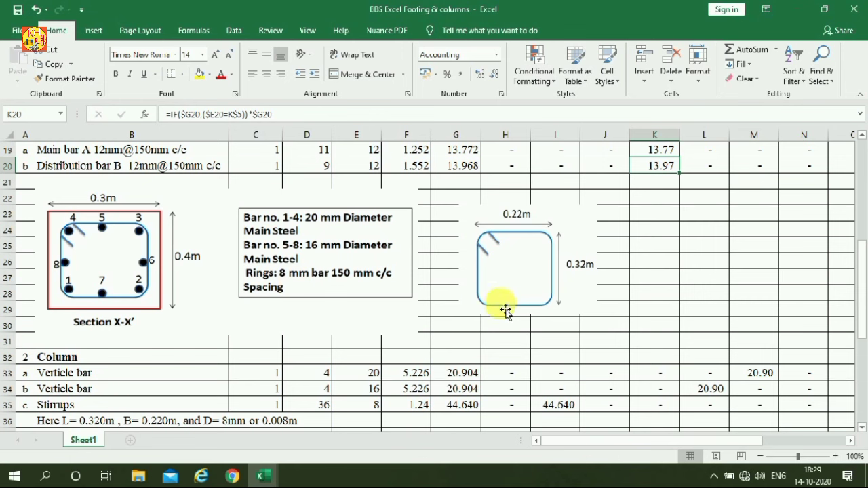
scroll(282, 255, "down", 1)
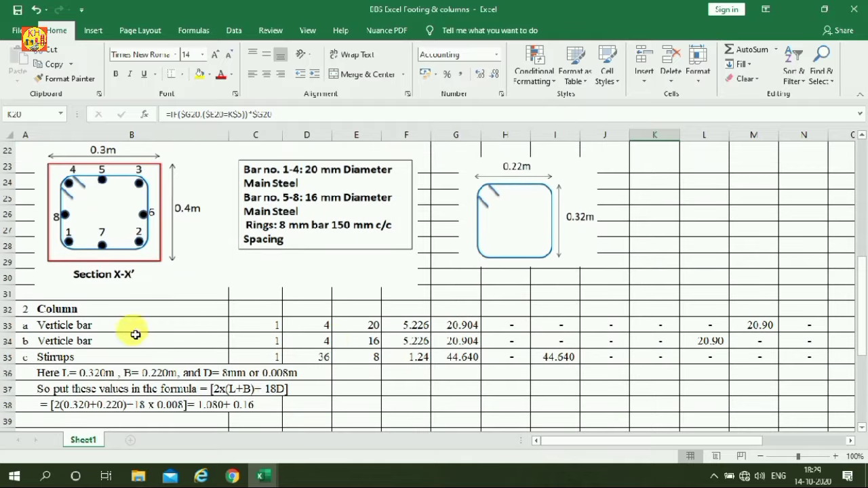
left_click(327, 327)
left_click(342, 331)
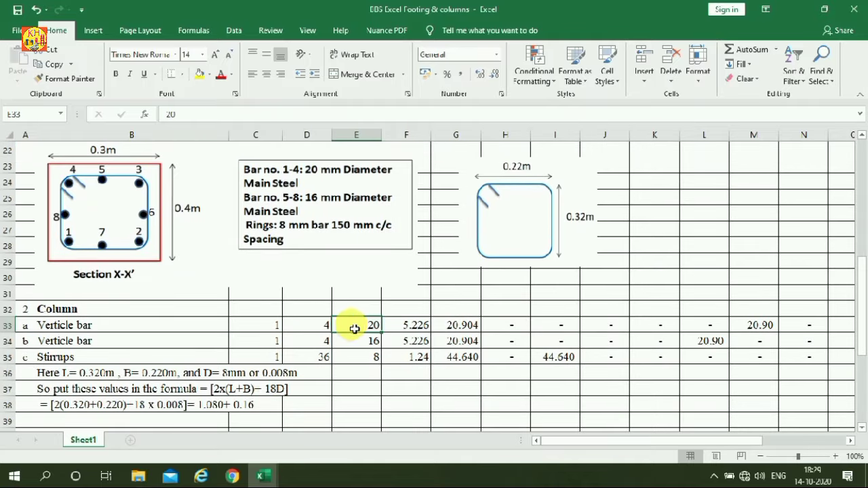
left_click(415, 330)
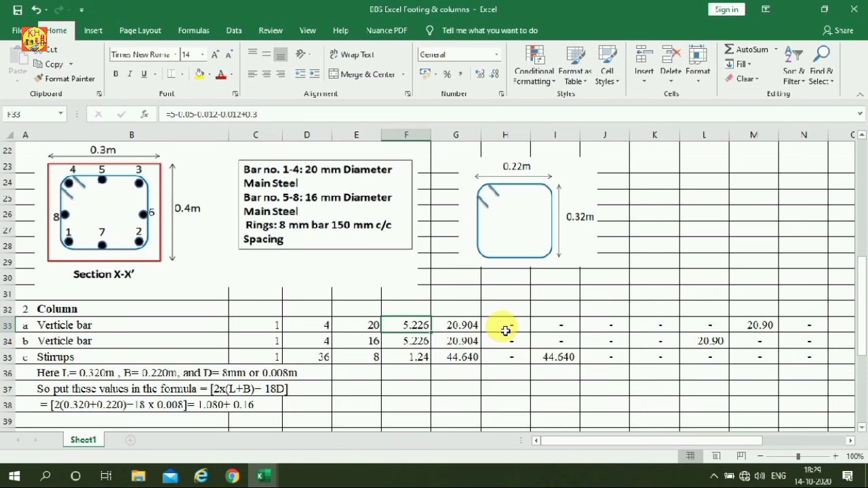
left_click(128, 343)
left_click(355, 347)
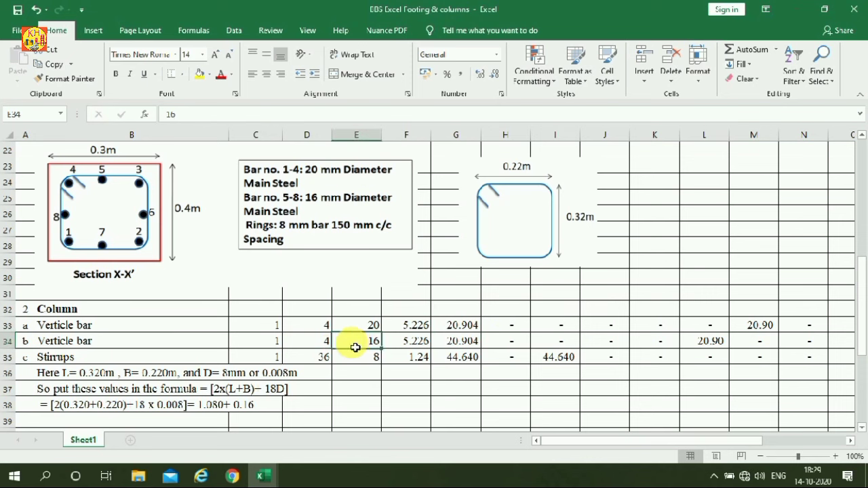
left_click(415, 342)
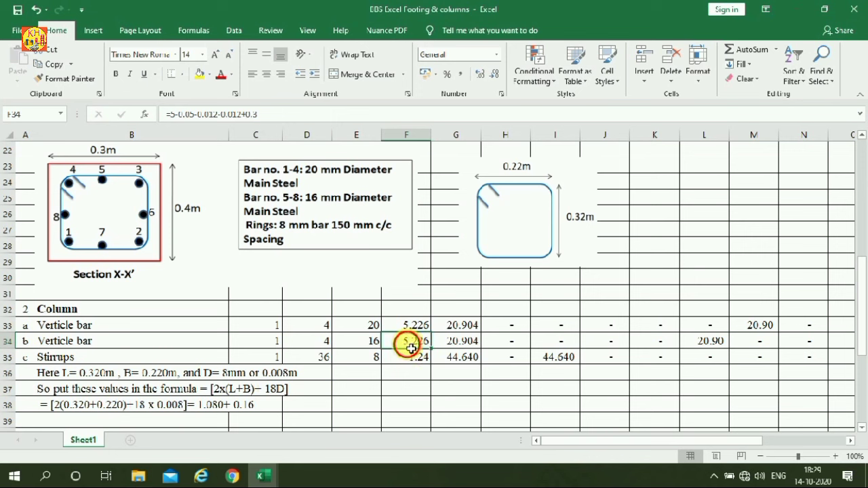
left_click(136, 361)
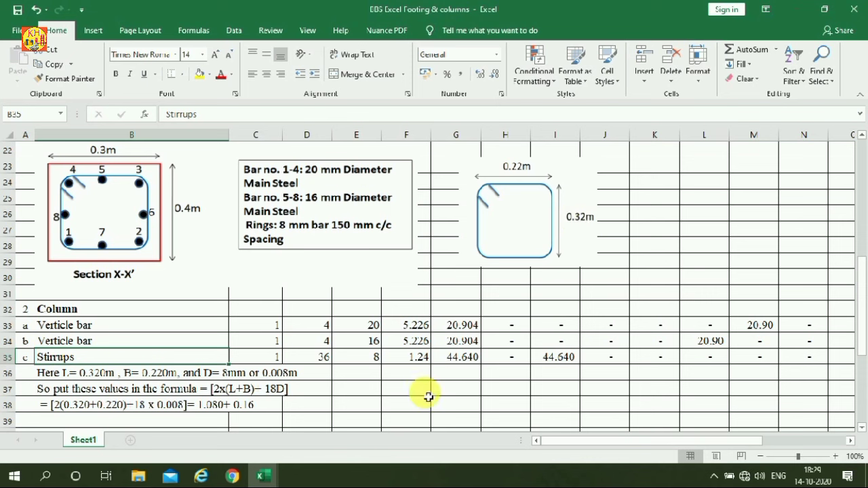
left_click(319, 360)
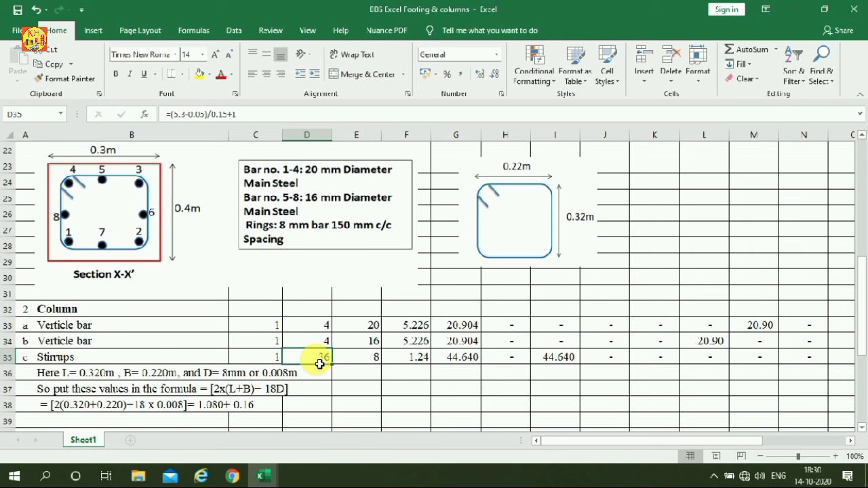
left_click(366, 360)
left_click(401, 360)
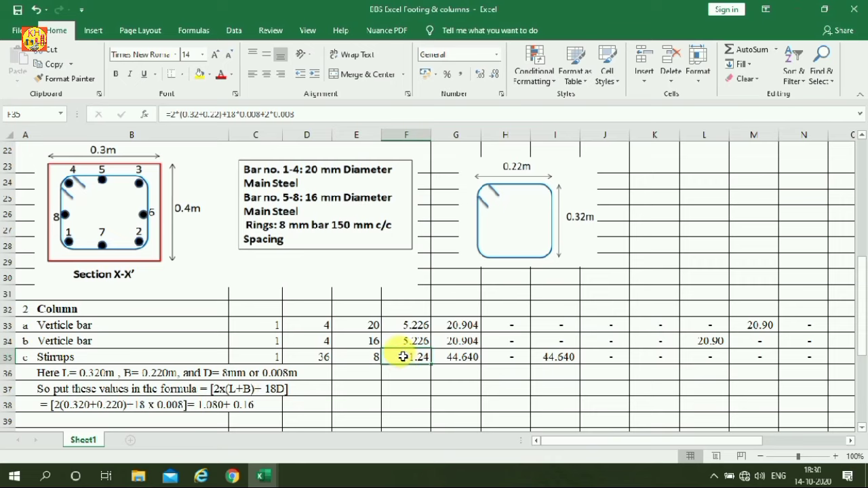
scroll(403, 356, "down", 1)
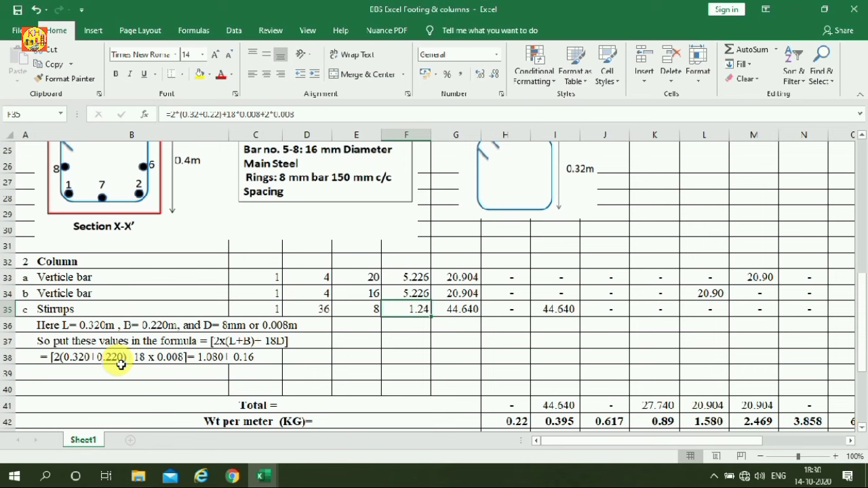
scroll(153, 315, "up", 1)
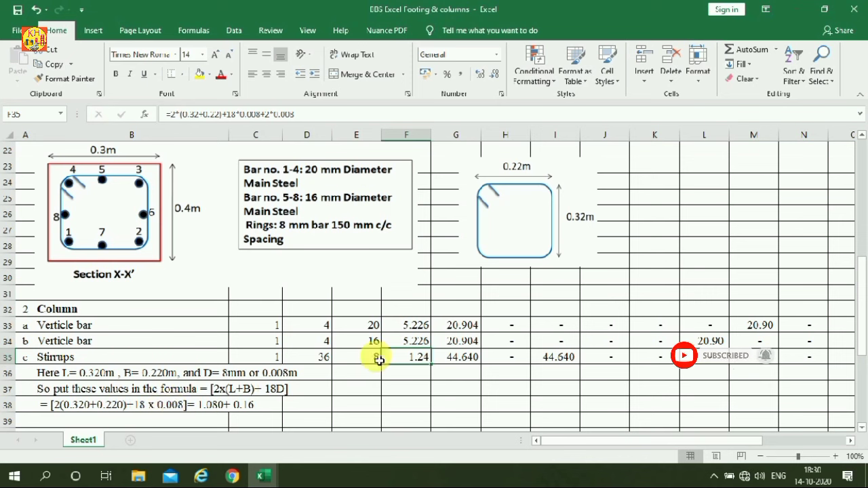
left_click(461, 358)
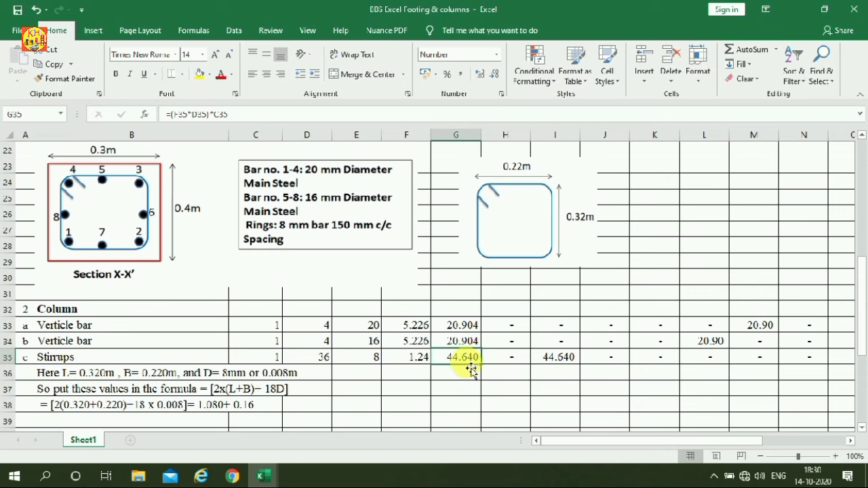
scroll(470, 363, "up", 2)
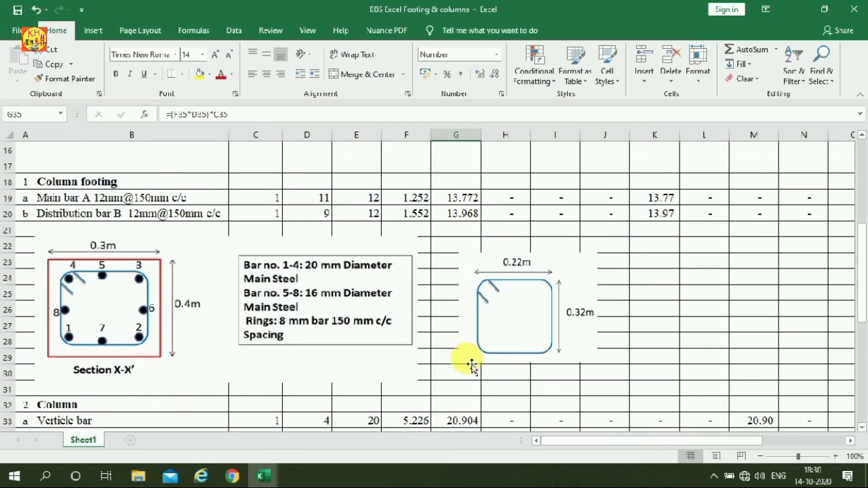
scroll(471, 366, "down", 2)
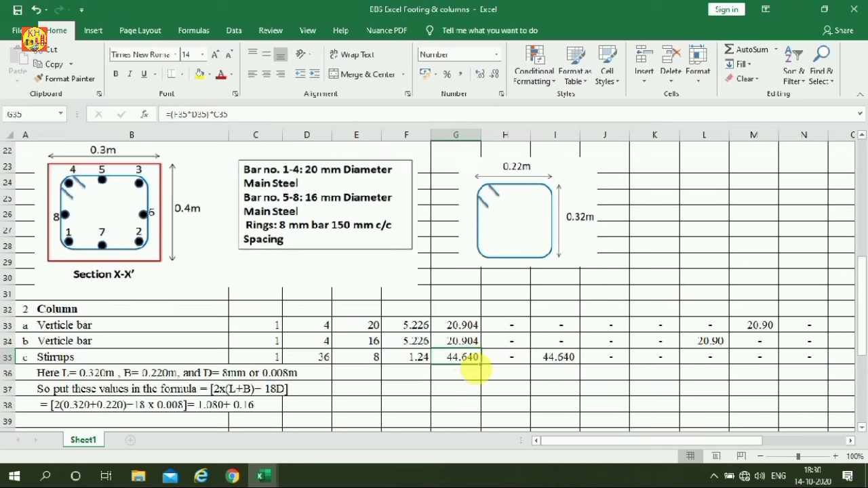
left_click(558, 358)
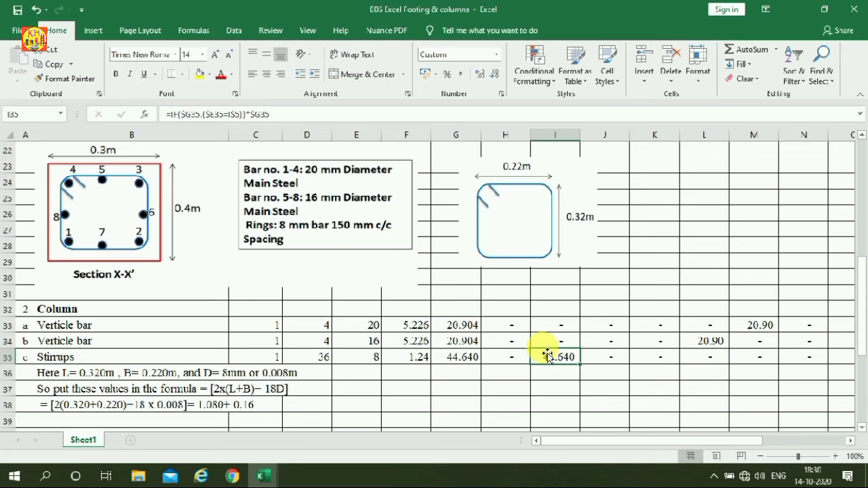
scroll(548, 356, "down", 1)
scroll(544, 349, "down", 1)
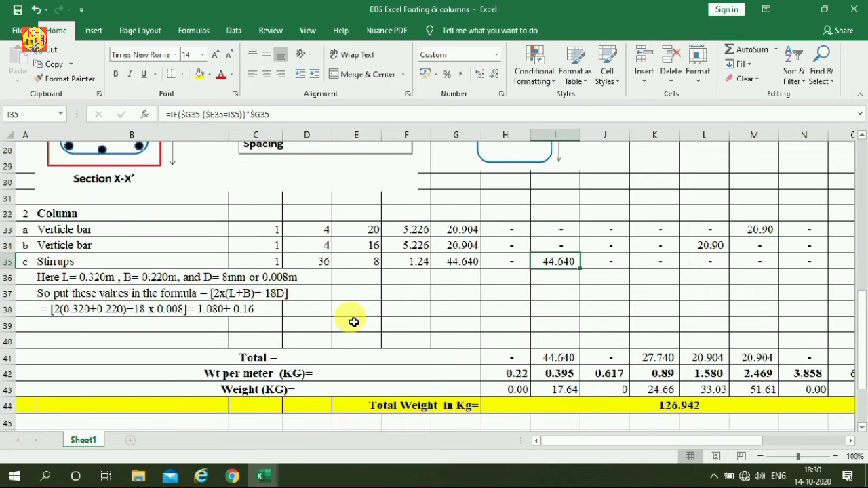
left_click(558, 357)
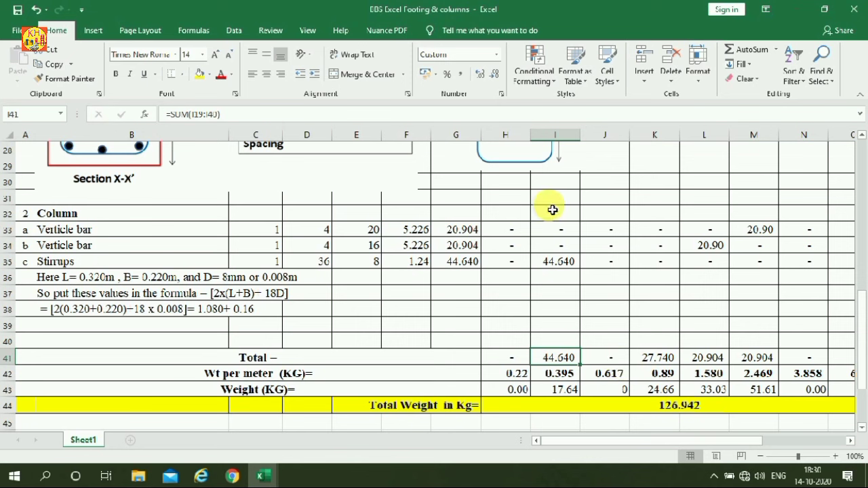
left_click(610, 358)
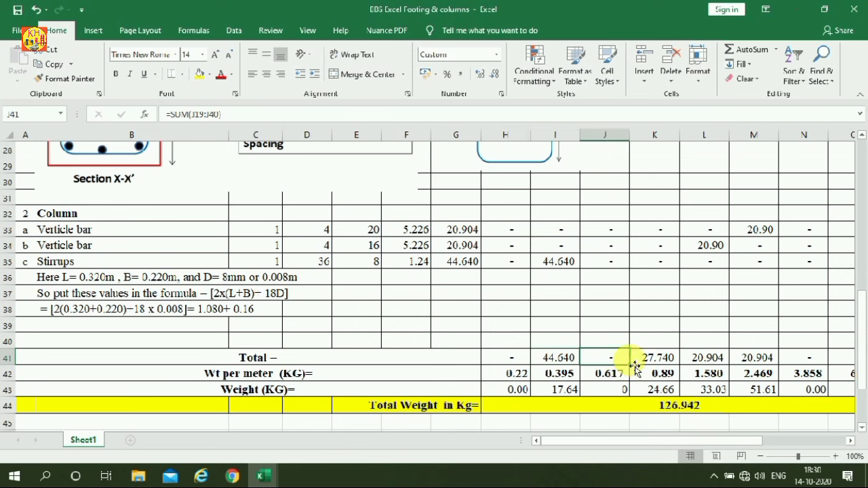
left_click(510, 375)
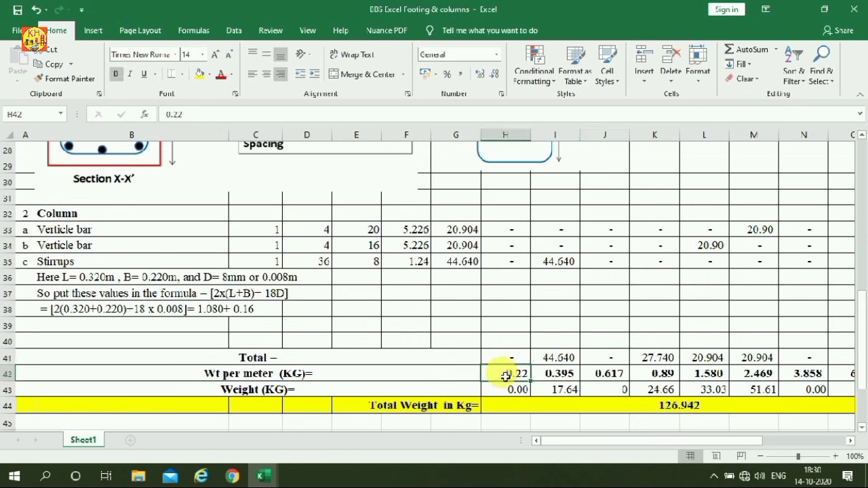
left_click(557, 375)
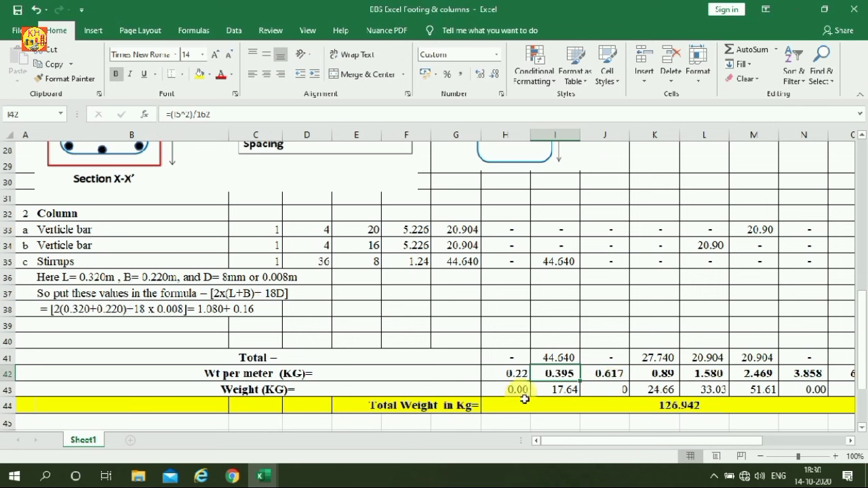
left_click(557, 390)
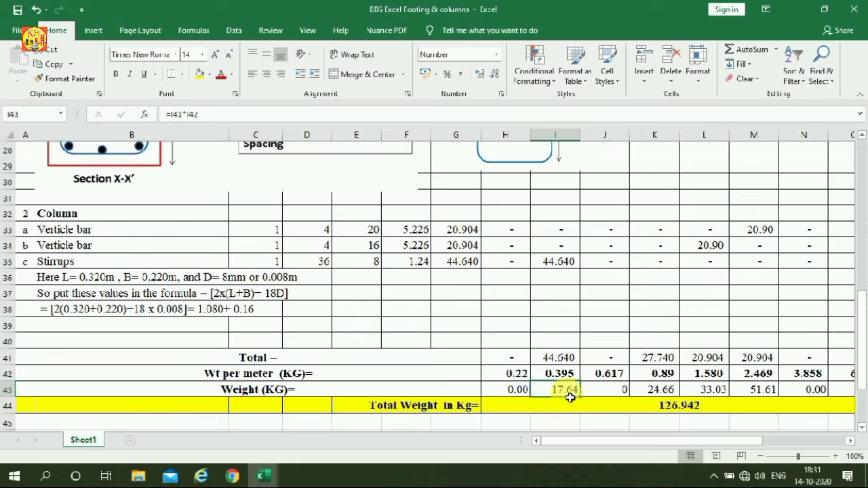
left_click(661, 392)
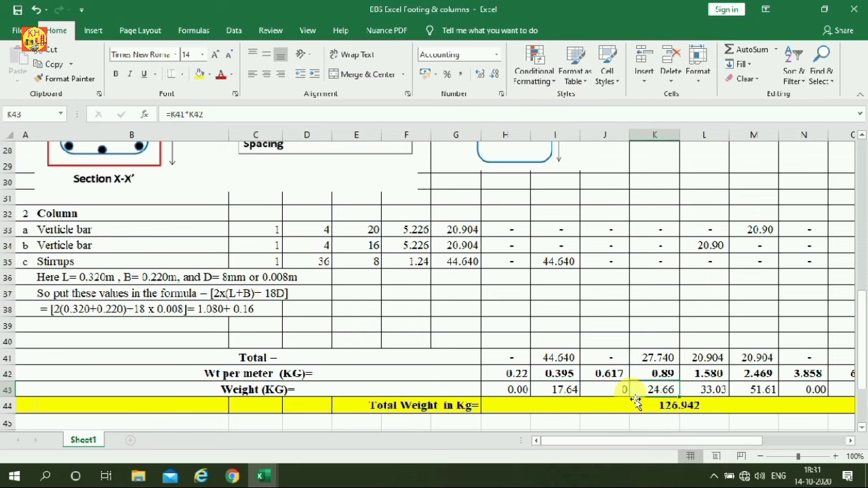
scroll(668, 395, "up", 3)
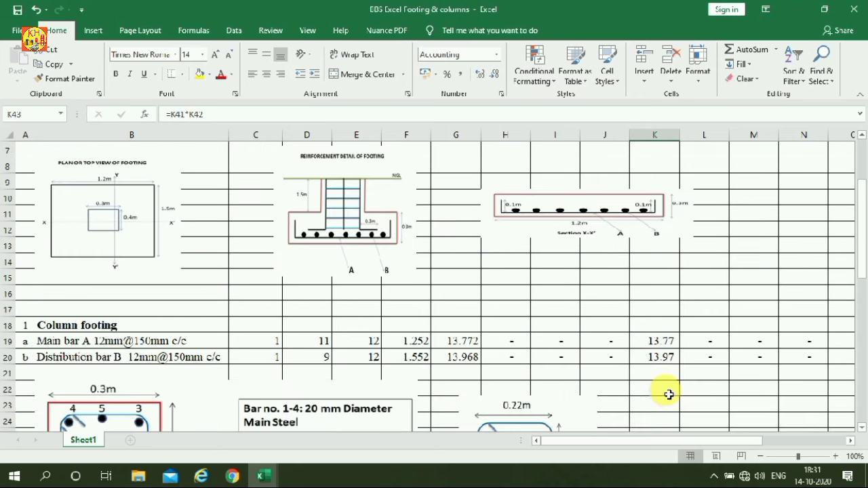
scroll(668, 394, "up", 3)
scroll(668, 394, "down", 3)
scroll(668, 394, "down", 6)
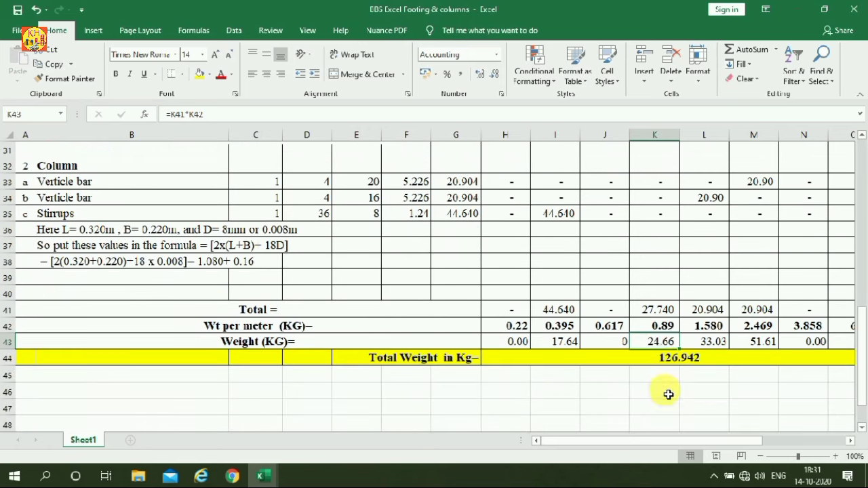
left_click(659, 326)
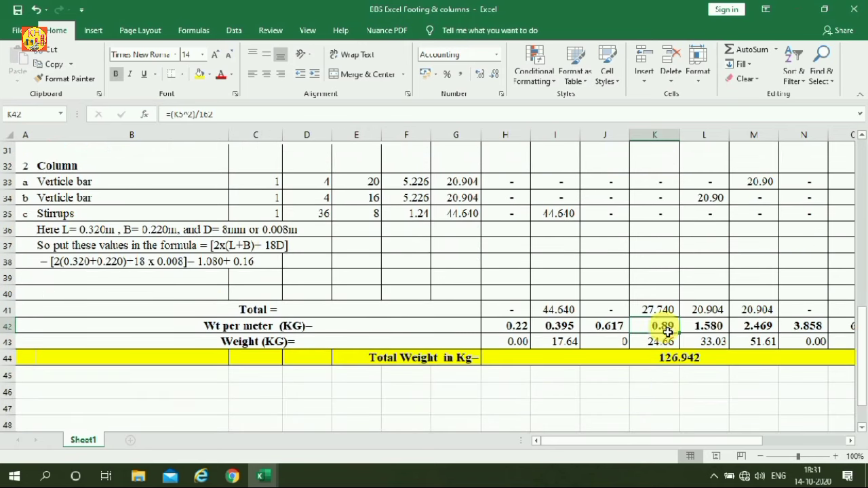
left_click(757, 329)
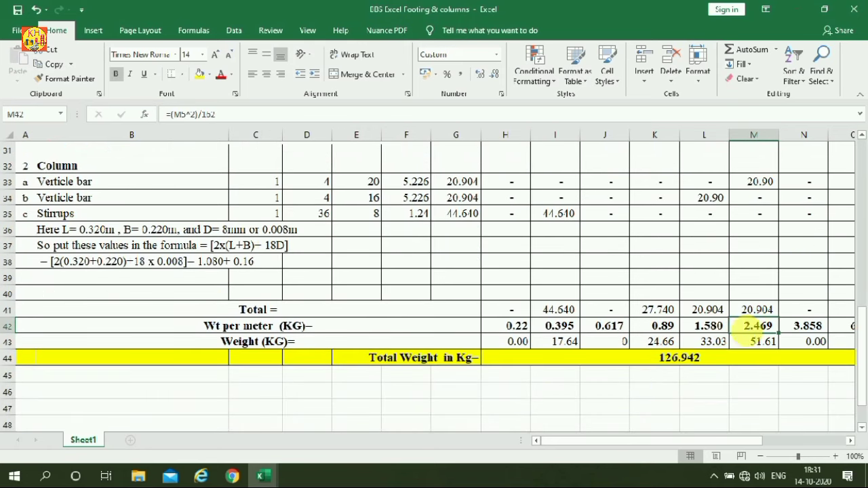
left_click(667, 361)
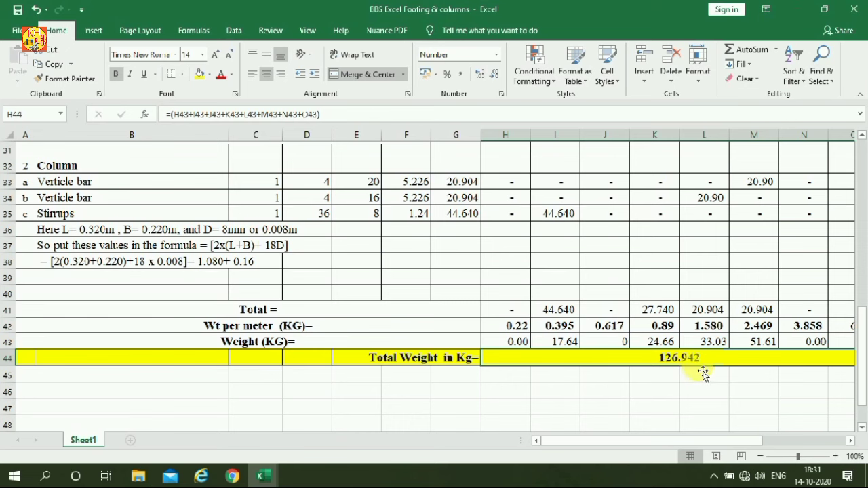
scroll(582, 372, "up", 3)
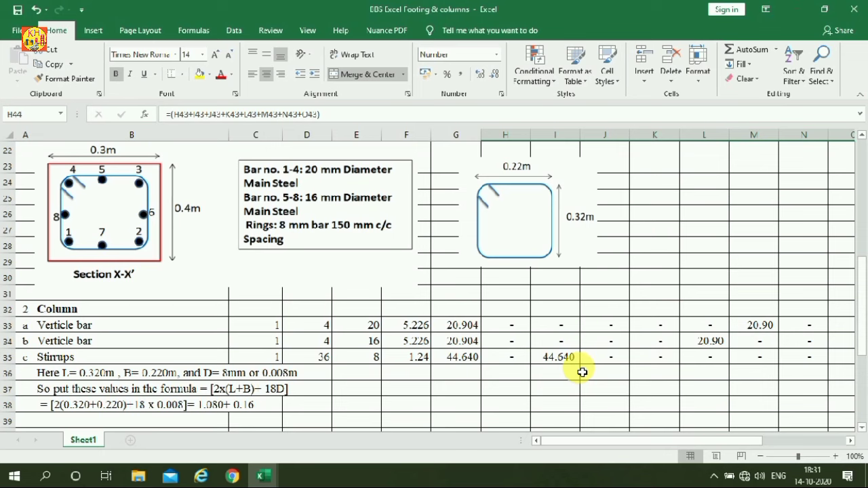
scroll(515, 335, "down", 2)
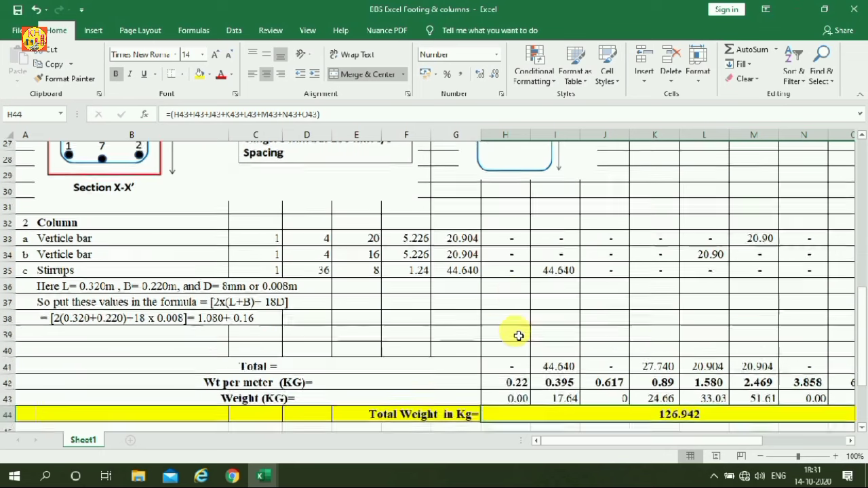
scroll(518, 335, "down", 1)
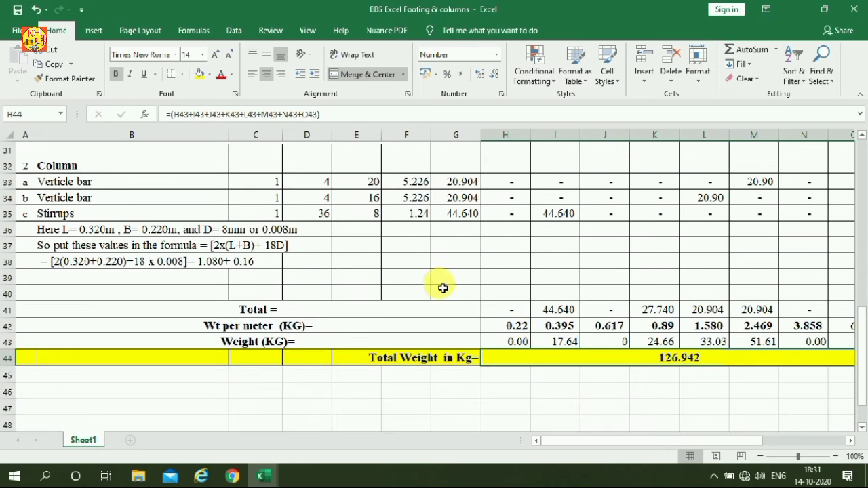
scroll(444, 289, "down", 2)
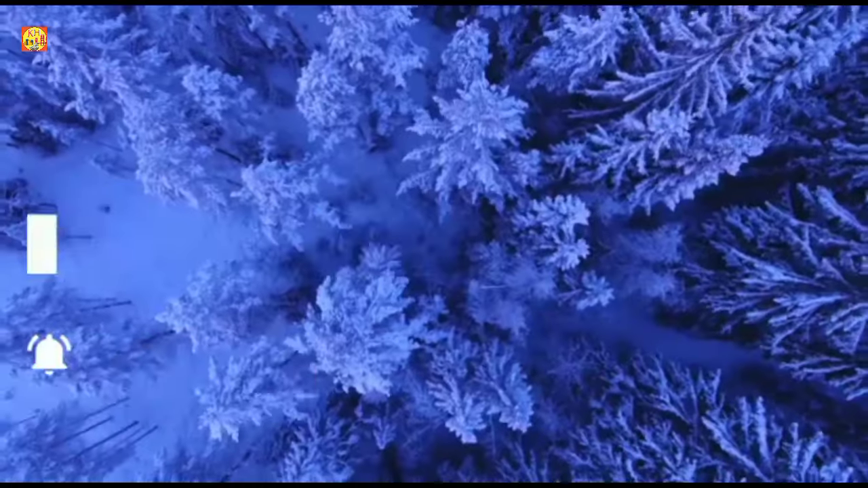